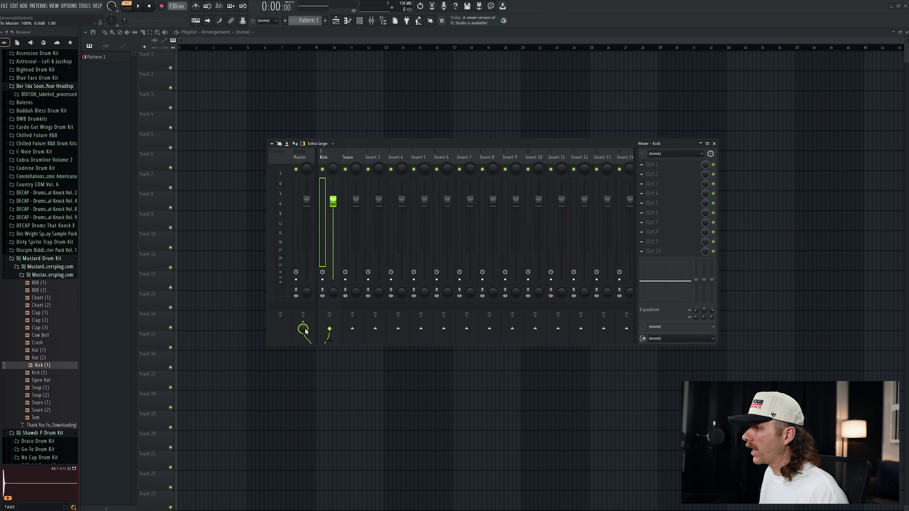
- Try lowering the Kick track's fader to -2.7 dB and muting the Kick track in the mixer
{"action": "left_click", "coordinate": [342, 338]}
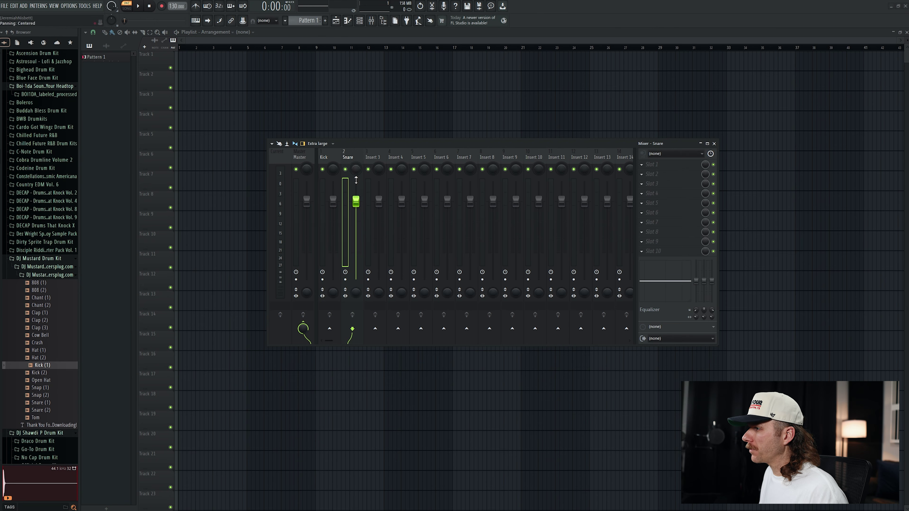
{"action": "left_click", "coordinate": [335, 336]}
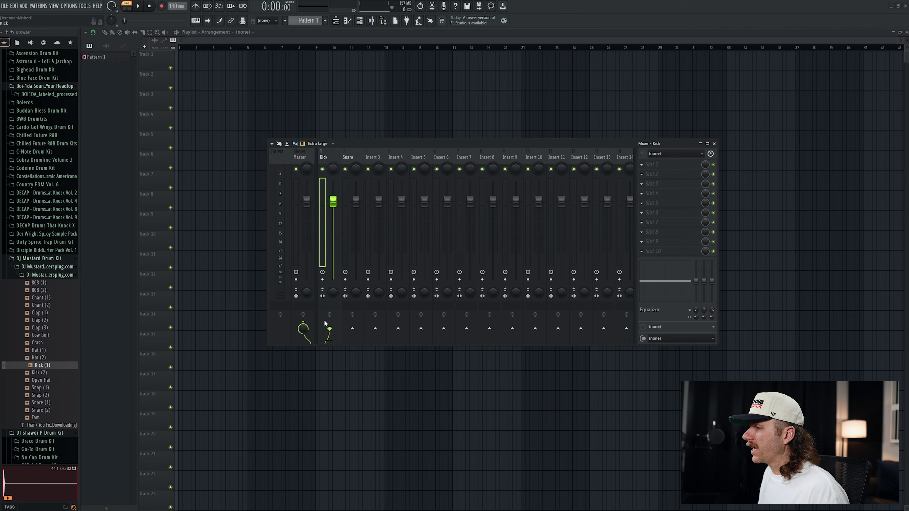
{"action": "left_click_drag", "start_coordinate": [333, 201], "coordinate": [333, 211]}
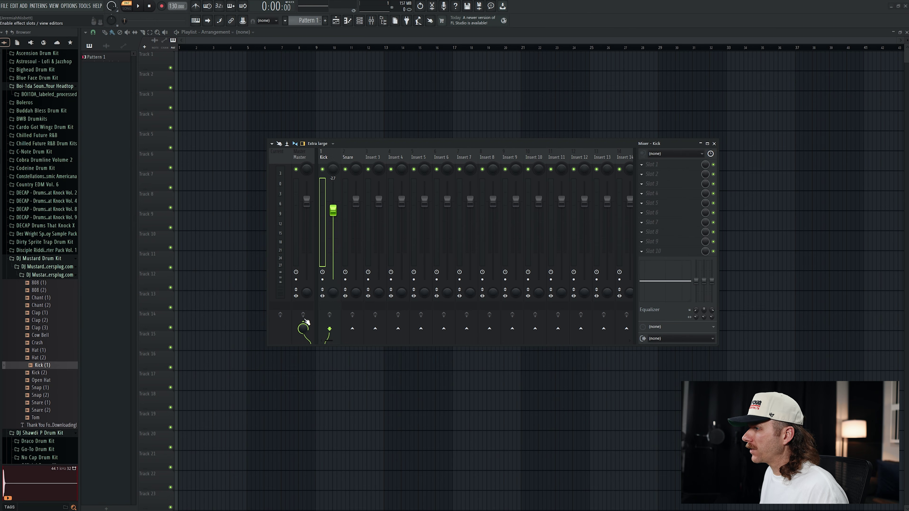
{"action": "right_click", "coordinate": [335, 211]}
{"action": "left_click", "coordinate": [338, 215]}
{"action": "left_click", "coordinate": [323, 169]}
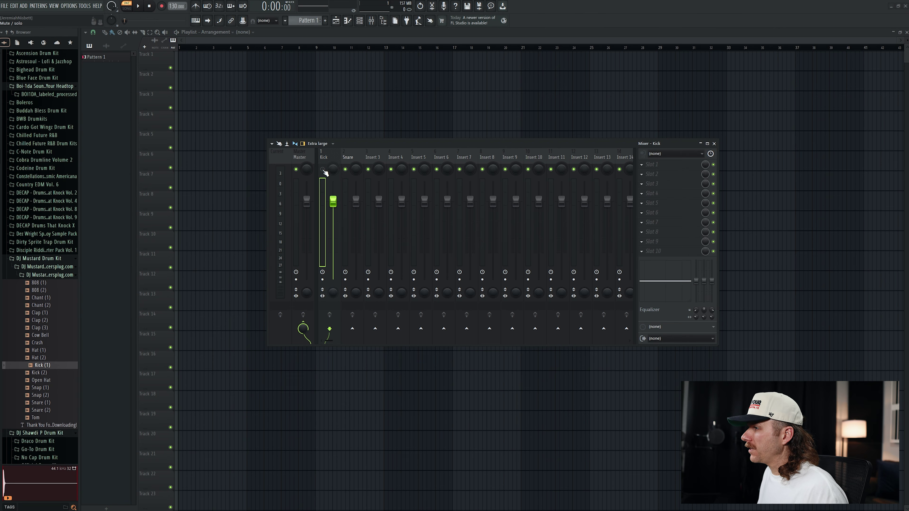
{"action": "left_click", "coordinate": [324, 171]}
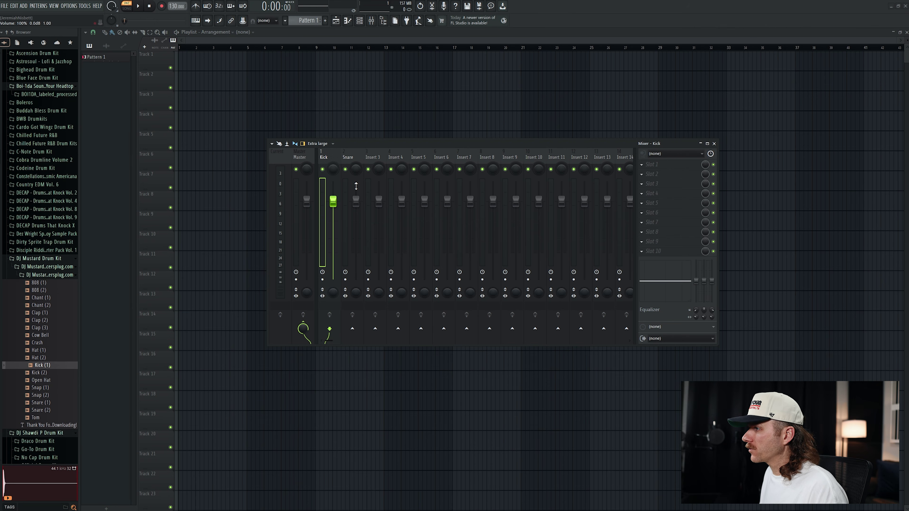
{"action": "left_click", "coordinate": [356, 183]}
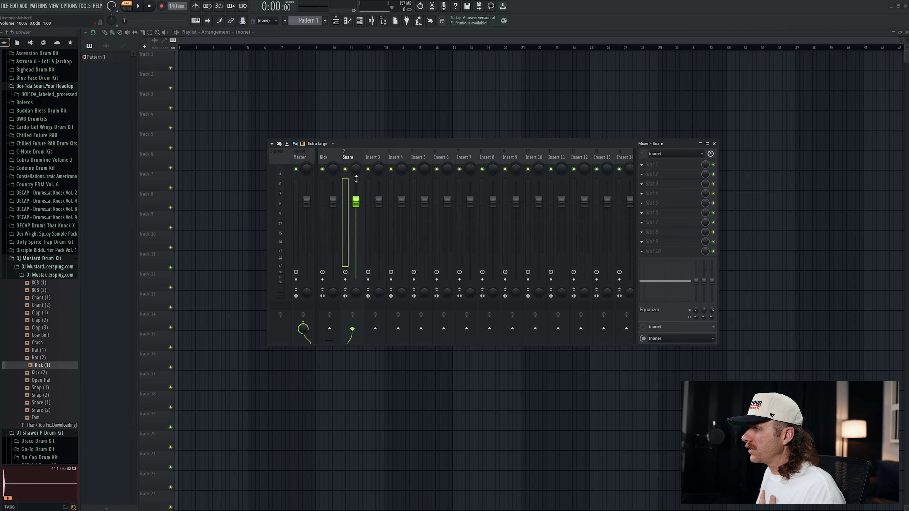
- Rename mixer track Insert 3 as "Reverb"
{"action": "right_click", "coordinate": [377, 155]}
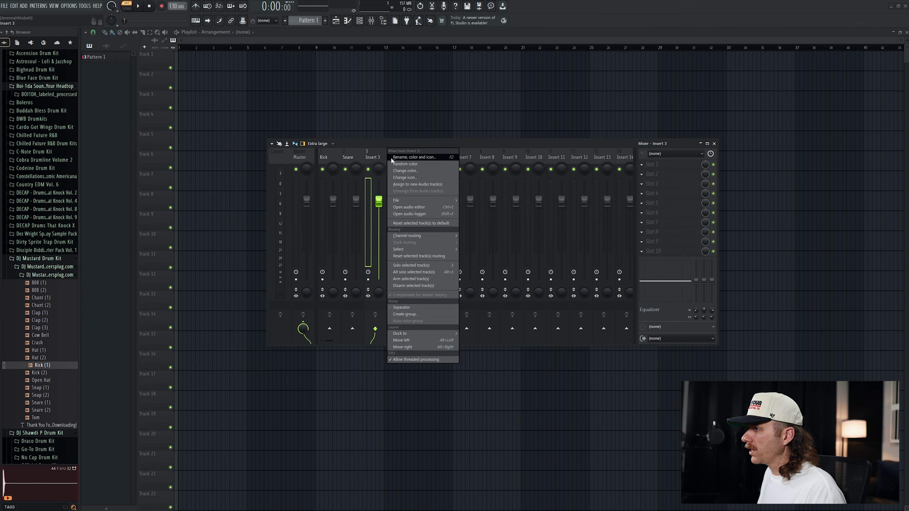
{"action": "left_click", "coordinate": [396, 161]}
{"action": "type", "text": "Reverb"}
{"action": "key", "text": "Return"}
- Load the LXPPlate reverb plugin into the Reverb track's first effect slot
{"action": "left_click", "coordinate": [668, 166]}
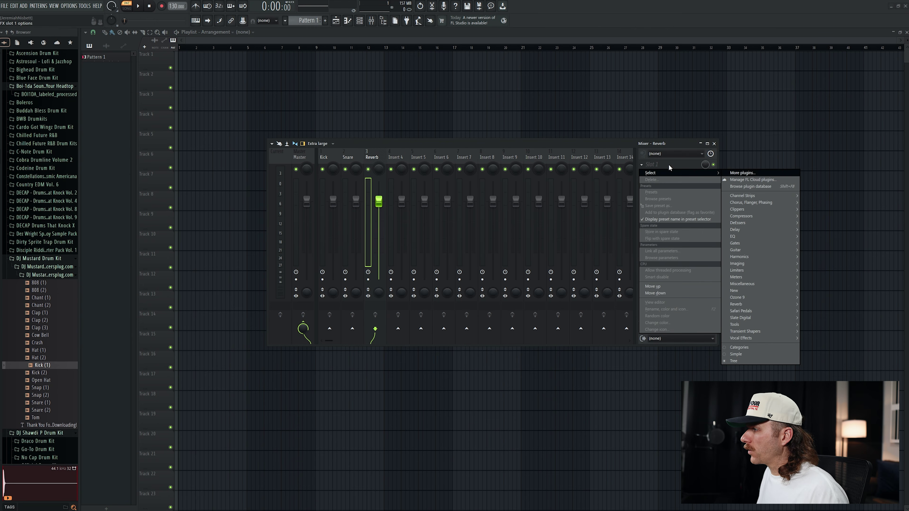
{"action": "mouse_move", "coordinate": [751, 304]}
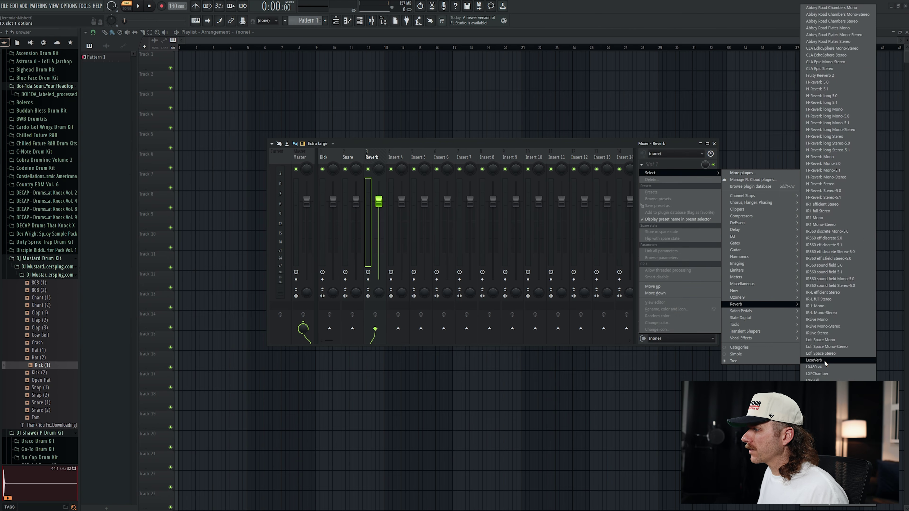
{"action": "left_click", "coordinate": [816, 387]}
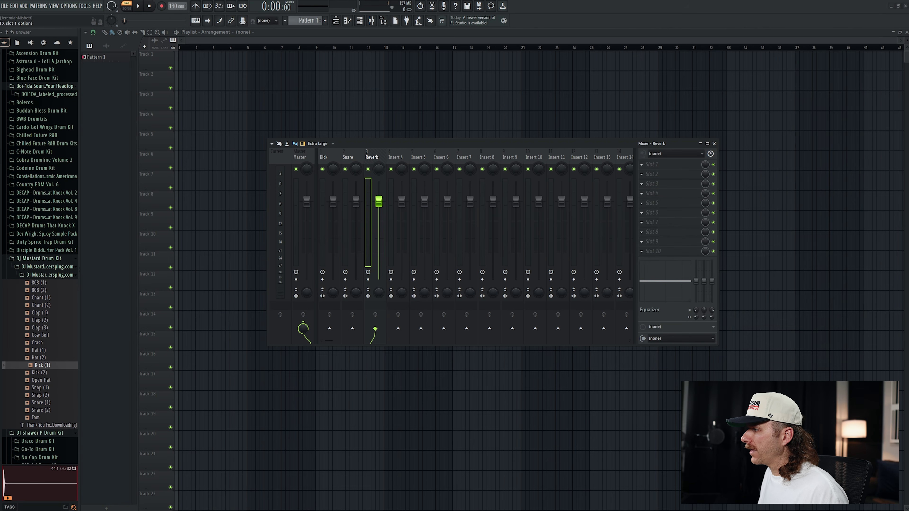
- Route the Snare track to the Reverb track and lower the Reverb fader to -12.1 dB, checking it with playback
{"action": "left_click", "coordinate": [357, 155]}
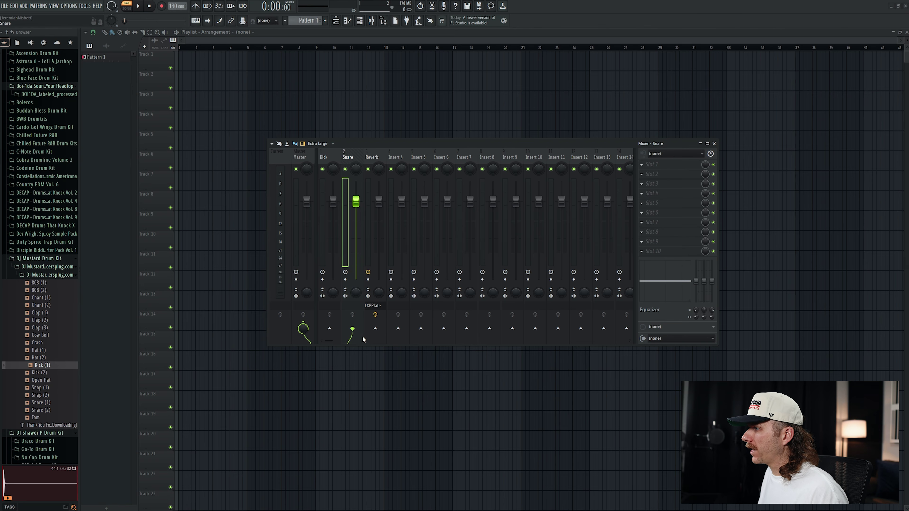
{"action": "left_click", "coordinate": [379, 331]}
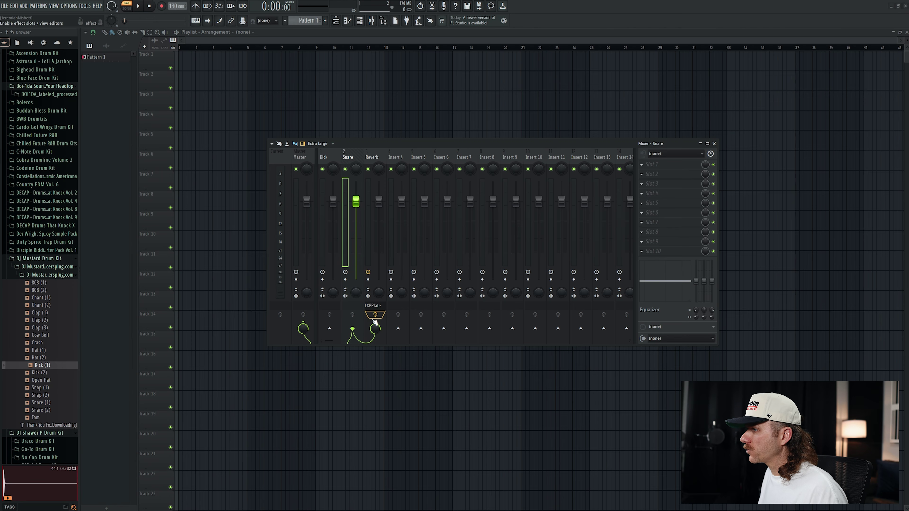
{"action": "left_click", "coordinate": [372, 158]}
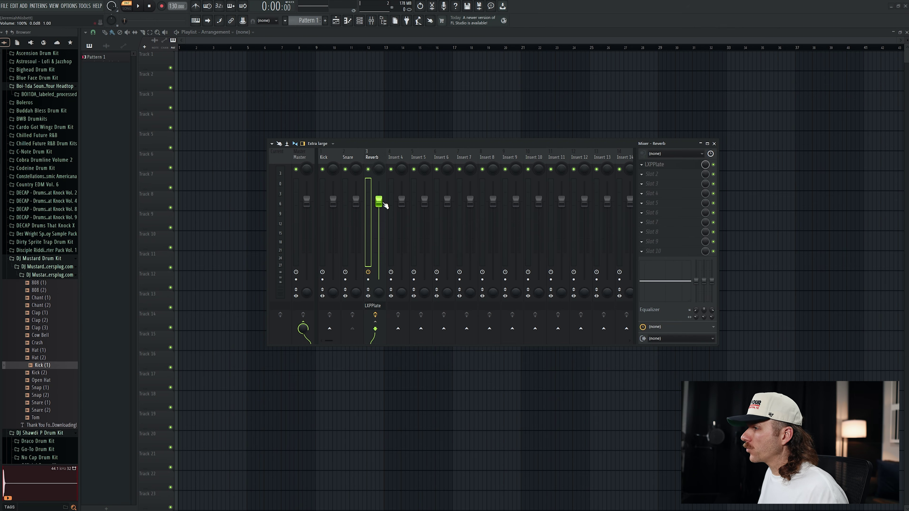
{"action": "left_click_drag", "start_coordinate": [383, 203], "coordinate": [379, 238]}
{"action": "key", "text": "space"}
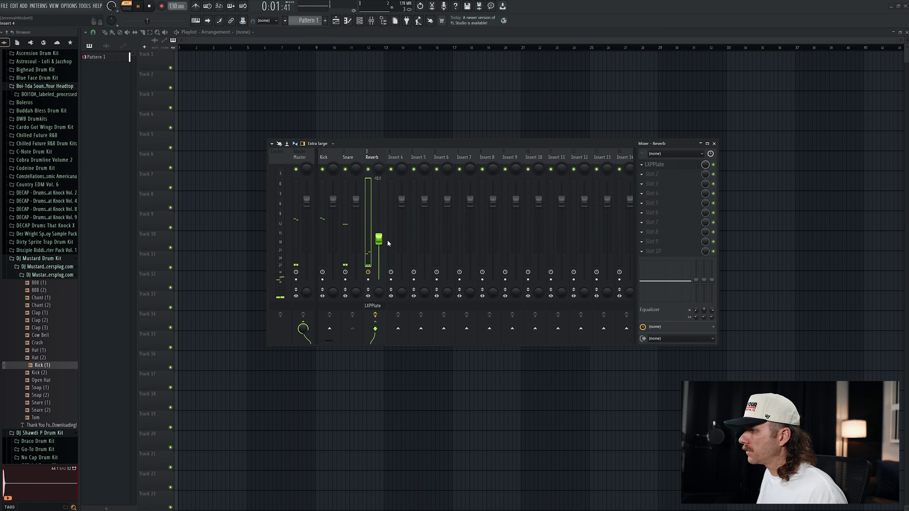
{"action": "key", "text": "space"}
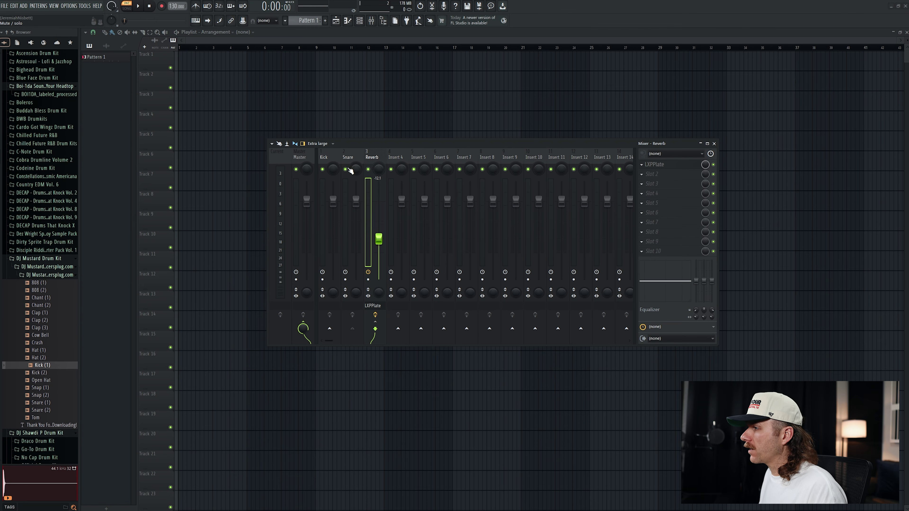
- Play the pattern with the Reverb track soloed to audition the Snare's routed reverb, and restore all tracks
{"action": "left_click", "coordinate": [350, 178]}
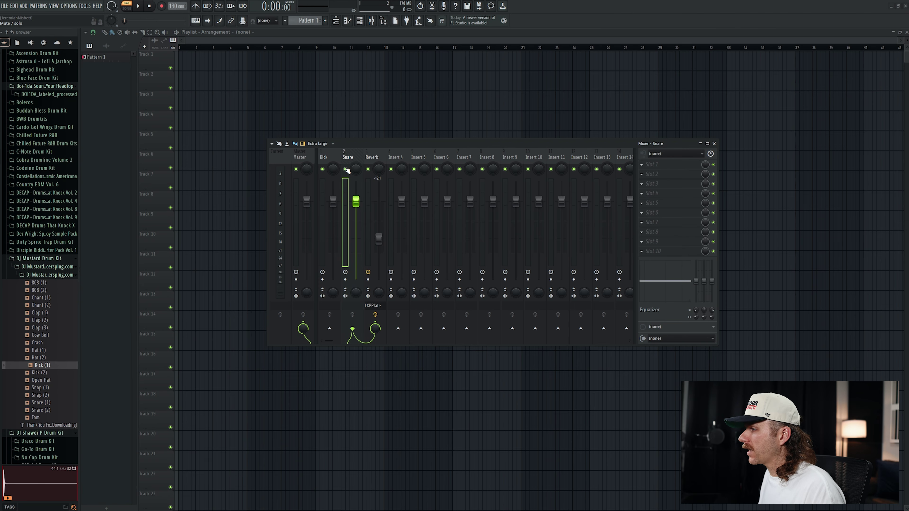
{"action": "key", "text": "space"}
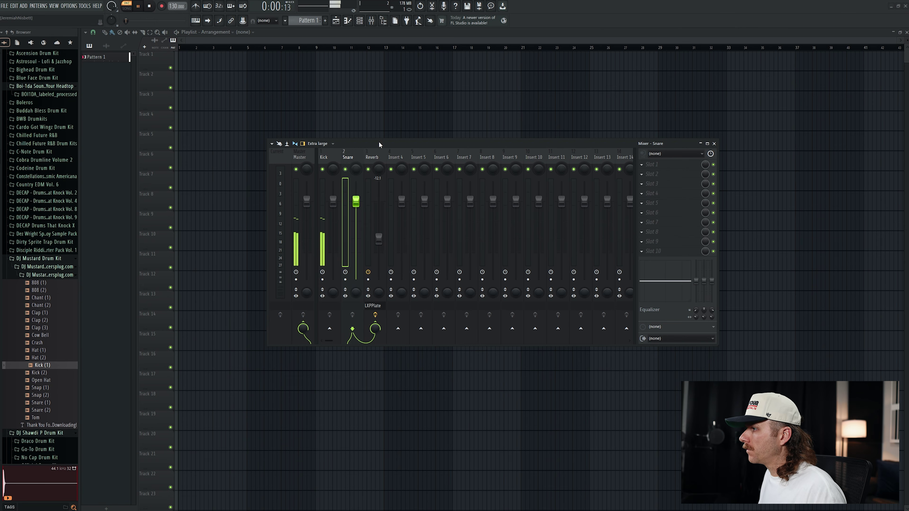
{"action": "right_click", "coordinate": [369, 169]}
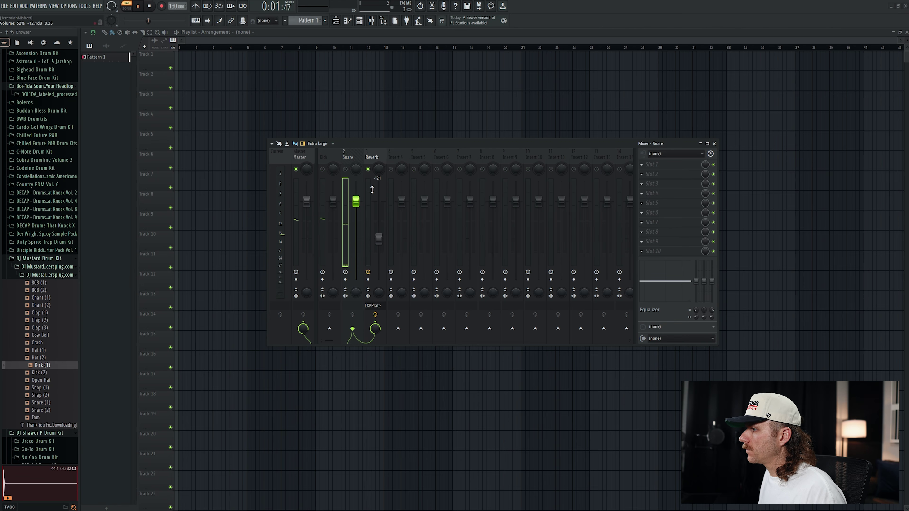
{"action": "right_click", "coordinate": [346, 169]}
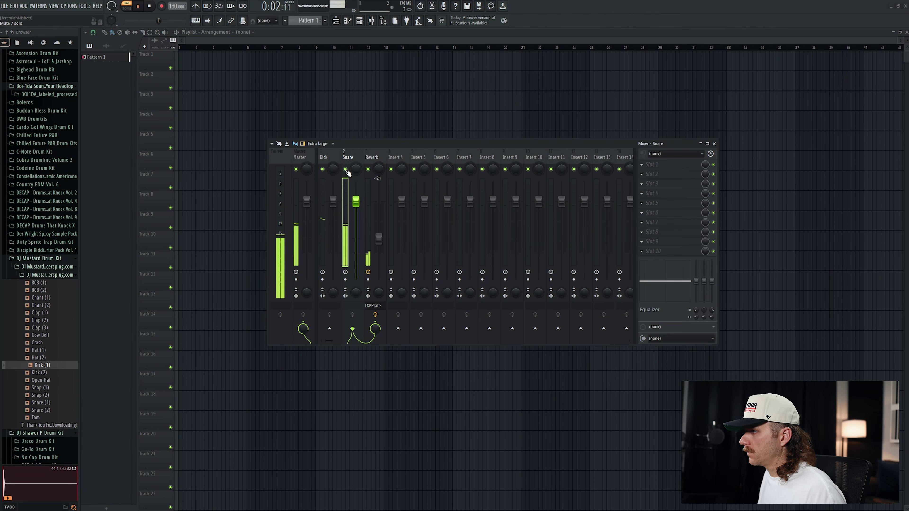
{"action": "key", "text": "space"}
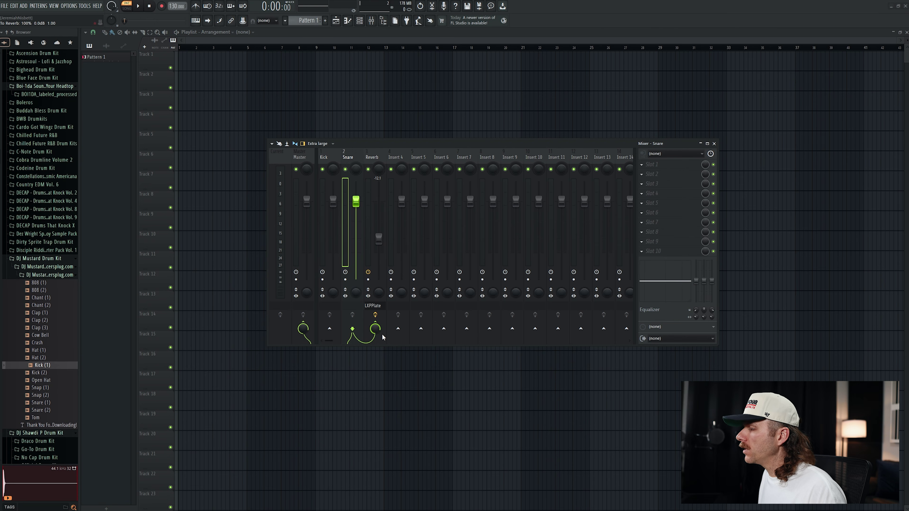
- Turn the Snare's send level to Reverb all the way down and load Fruity Send into the Snare's first effect slot
{"action": "left_click_drag", "start_coordinate": [376, 330], "coordinate": [376, 372]}
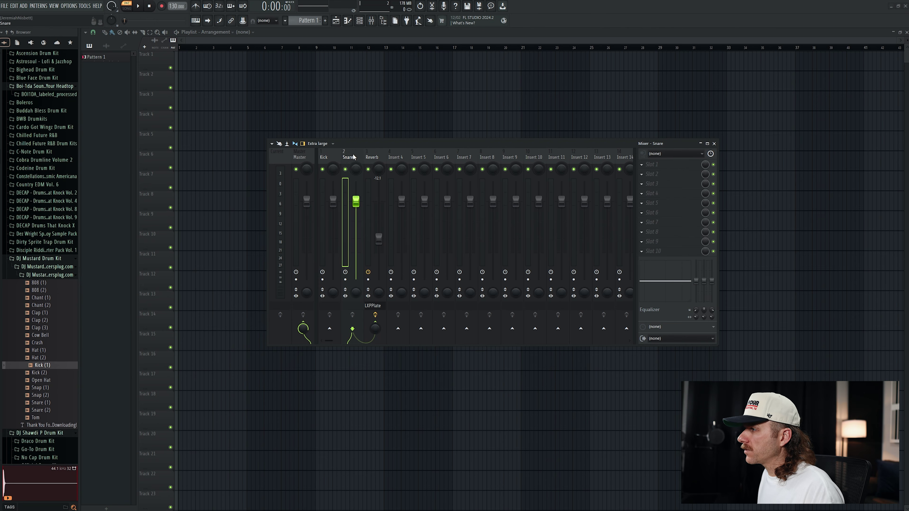
{"action": "left_click", "coordinate": [652, 164]}
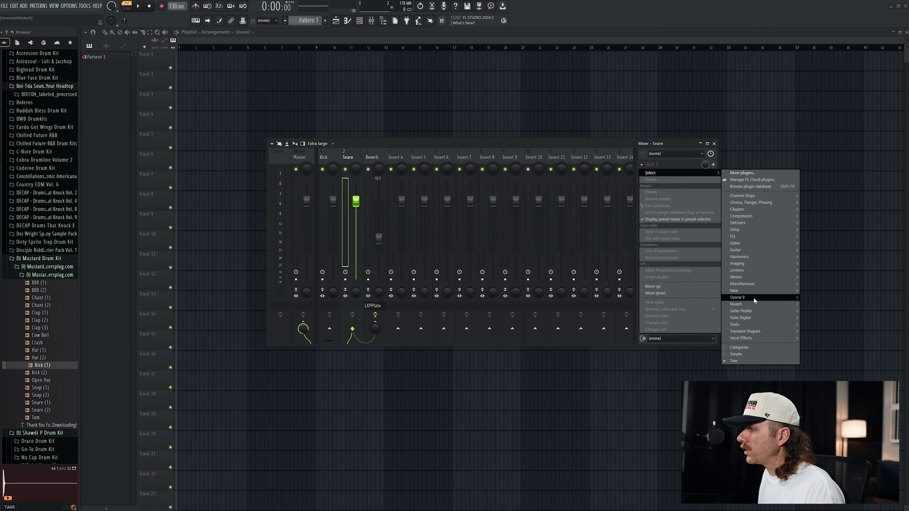
{"action": "mouse_move", "coordinate": [759, 326]}
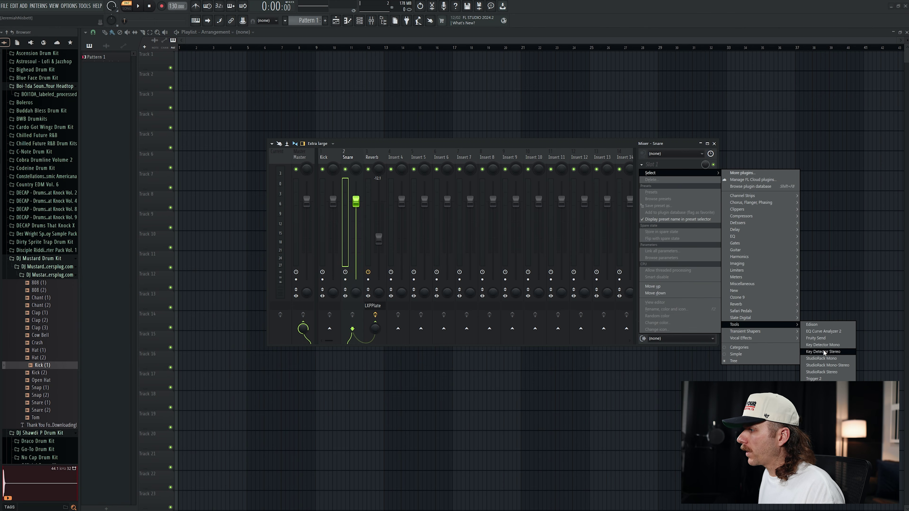
{"action": "left_click", "coordinate": [815, 338]}
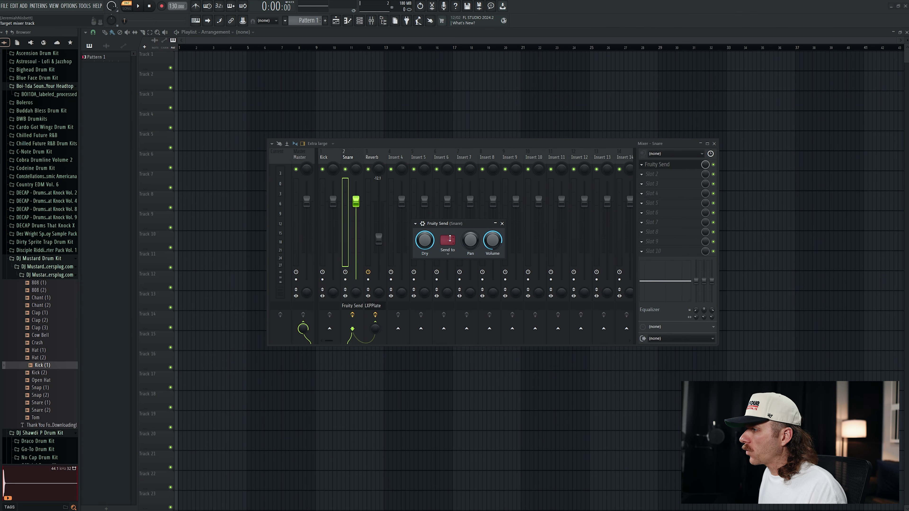
- Set Fruity Send's target mixer track to Reverb and close the plugin window
{"action": "left_click", "coordinate": [450, 242]}
{"action": "left_click", "coordinate": [463, 260]}
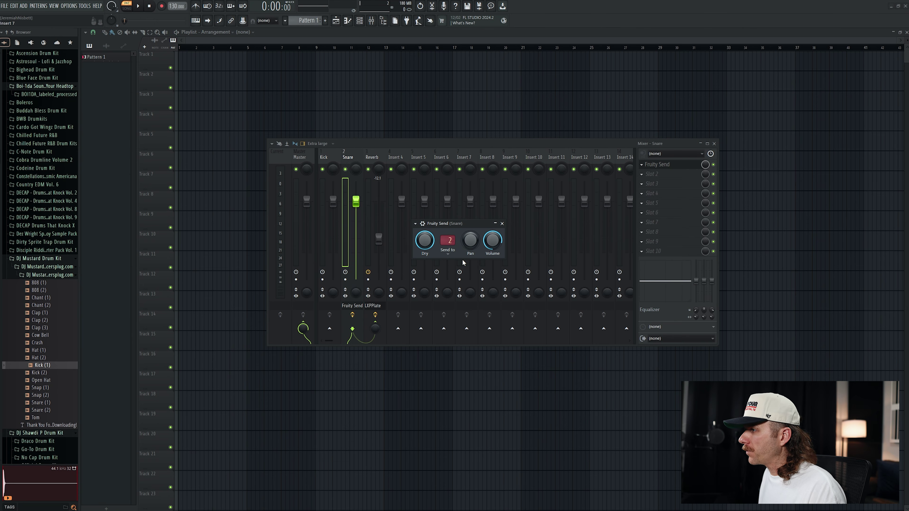
{"action": "left_click", "coordinate": [451, 241]}
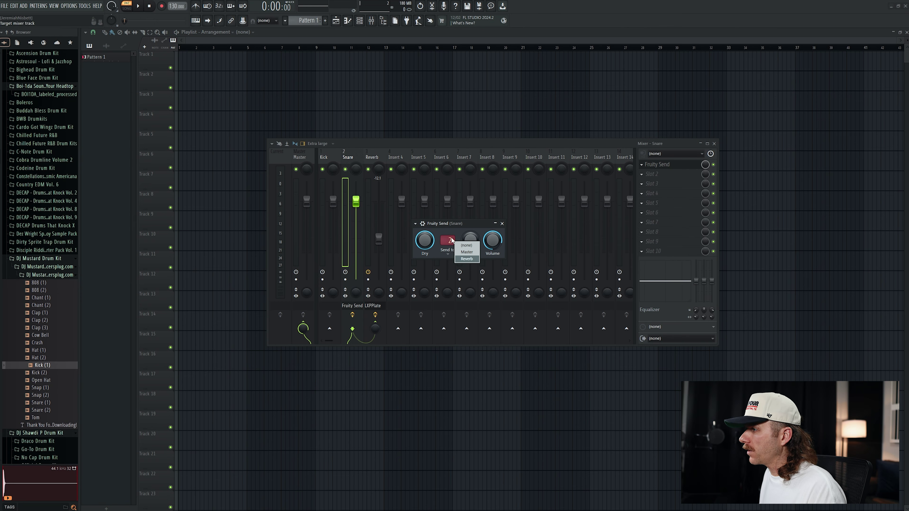
{"action": "key", "text": "Escape"}
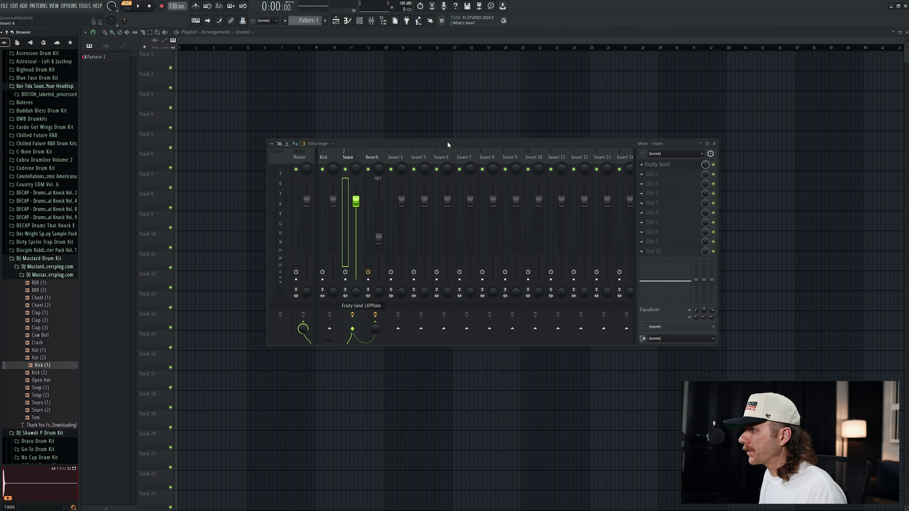
- Audition the Fruity Send routing during playback by soloing Reverb, bringing the Snare back in, and restoring all tracks
{"action": "key", "text": "space"}
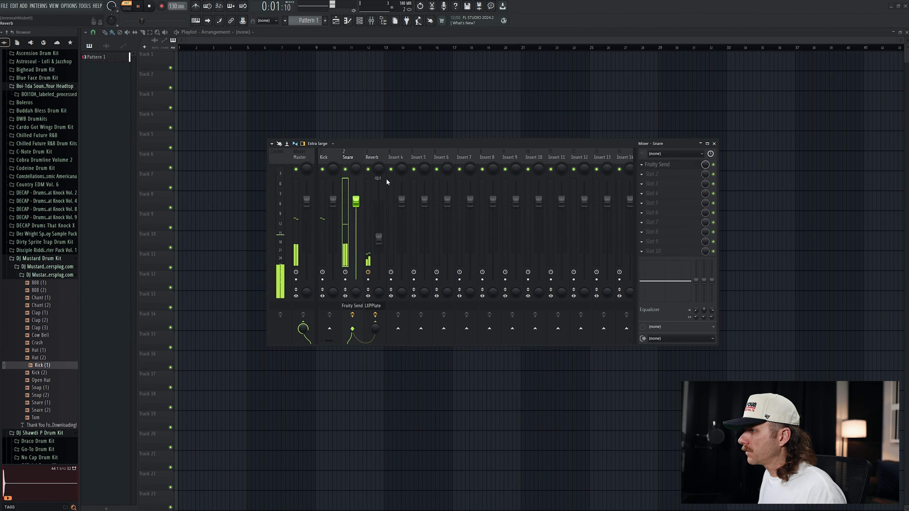
{"action": "right_click", "coordinate": [368, 170]}
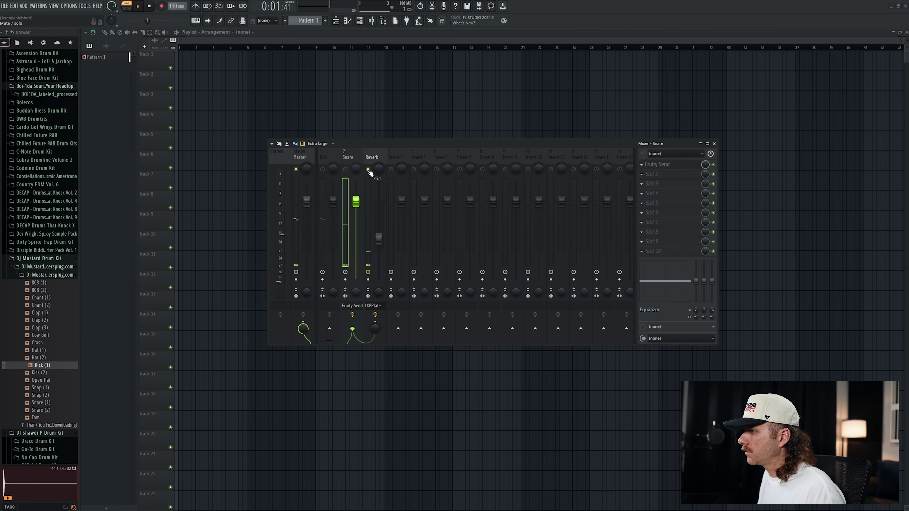
{"action": "left_click", "coordinate": [346, 170]}
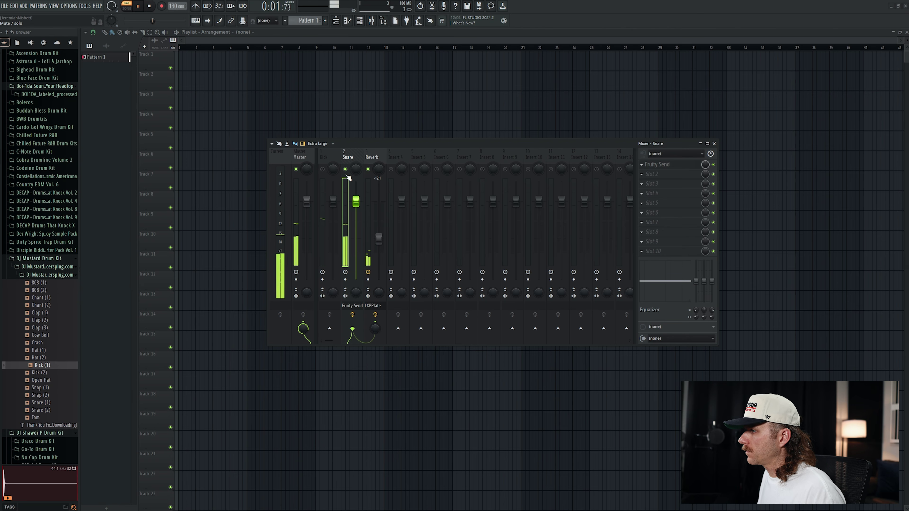
{"action": "right_click", "coordinate": [323, 170]}
{"action": "right_click", "coordinate": [323, 170]}
{"action": "key", "text": "space"}
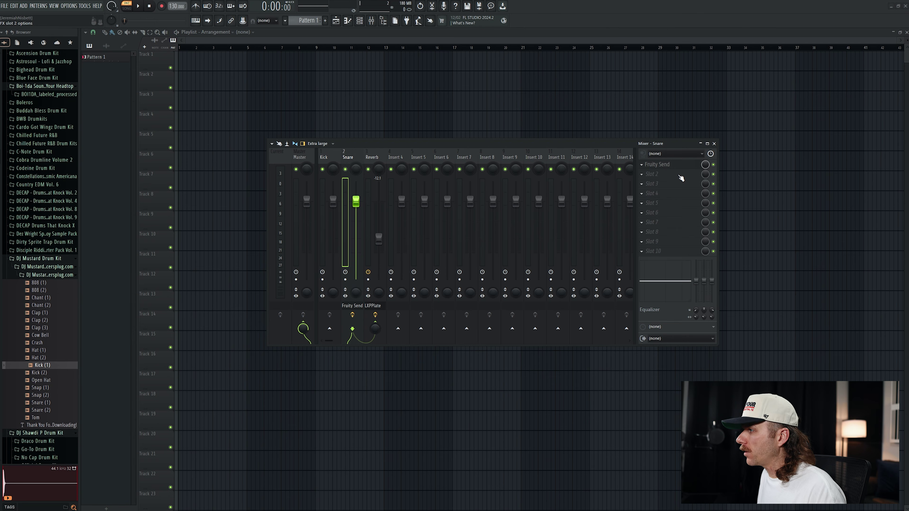
- Move Fruity Send to the Snare track's third effect slot and inspect its send target
{"action": "left_click_drag", "start_coordinate": [681, 171], "coordinate": [681, 187]}
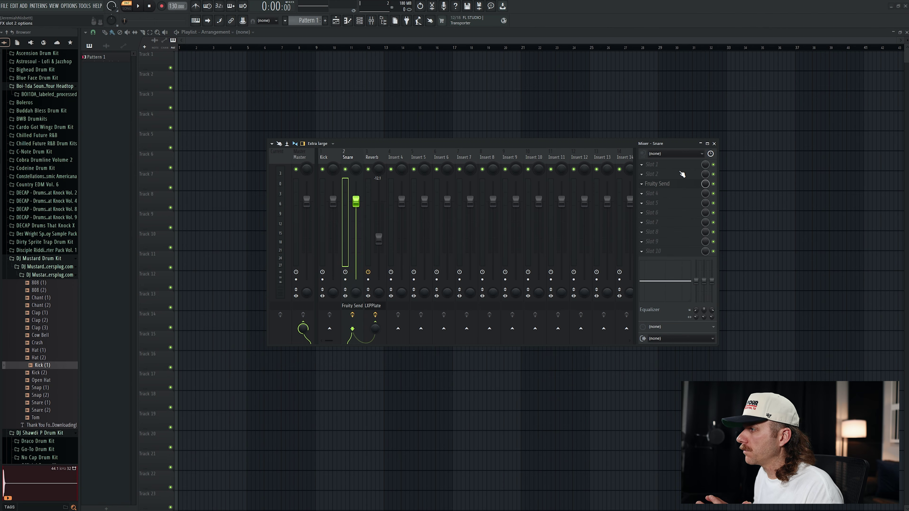
{"action": "left_click", "coordinate": [673, 185]}
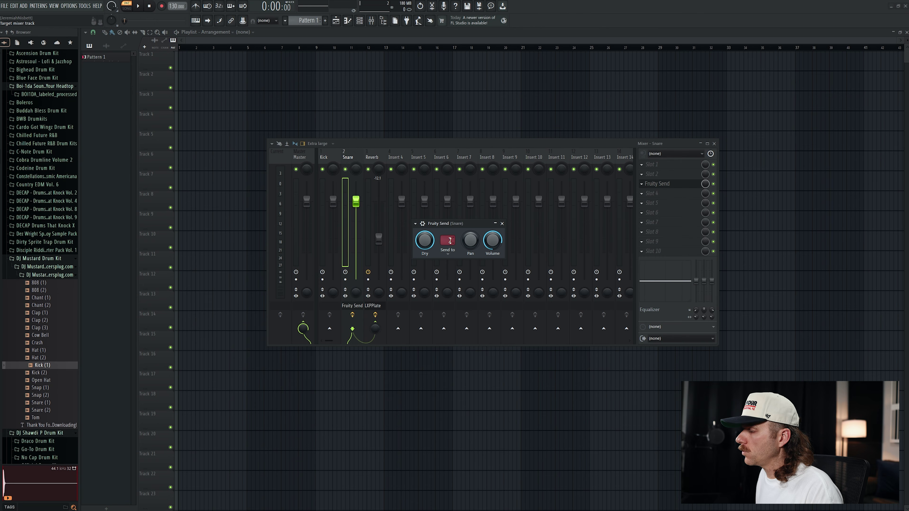
{"action": "left_click_drag", "start_coordinate": [450, 240], "coordinate": [446, 229]}
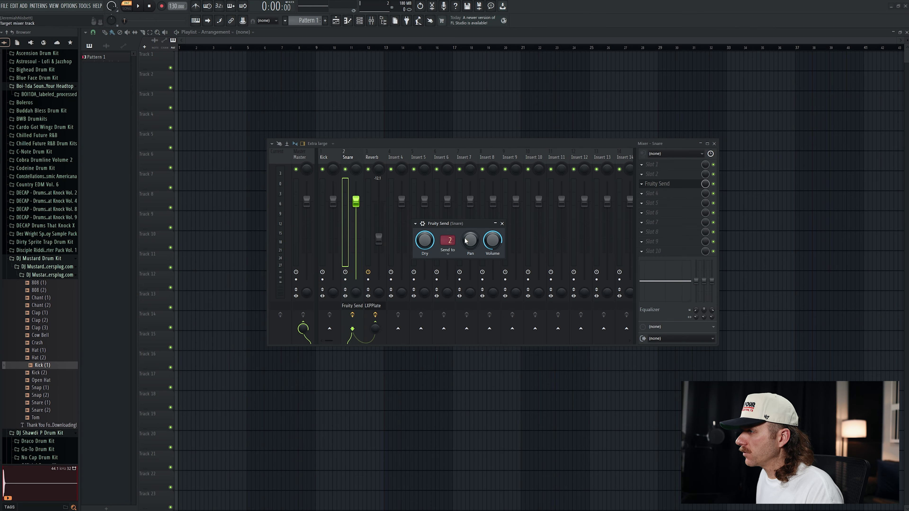
{"action": "left_click", "coordinate": [501, 223]}
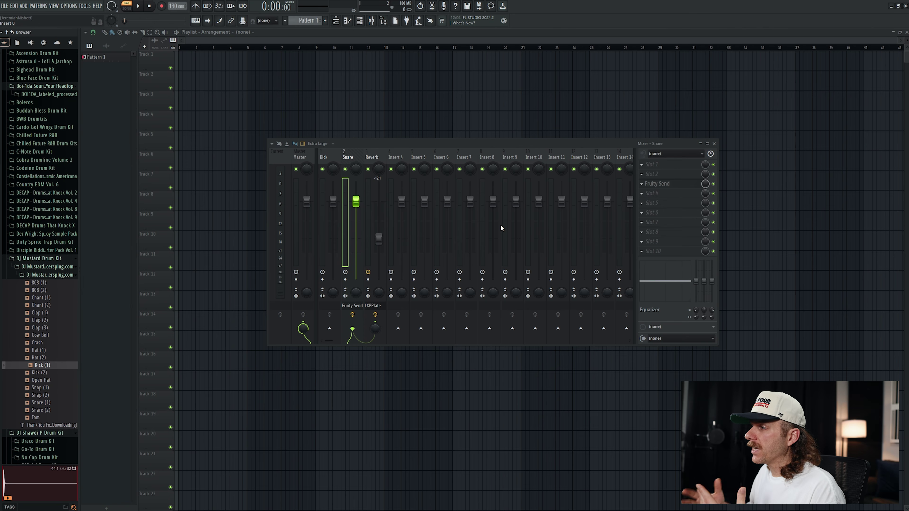